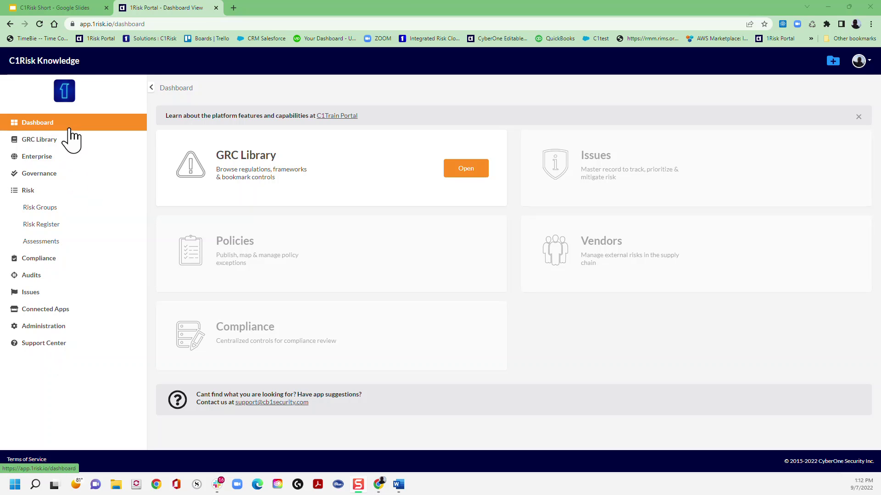
- Open assessment ASR-001234 (Assessment Training) from Risk > Assessments and view its Answer tab
{"action": "left_click", "coordinate": [45, 242]}
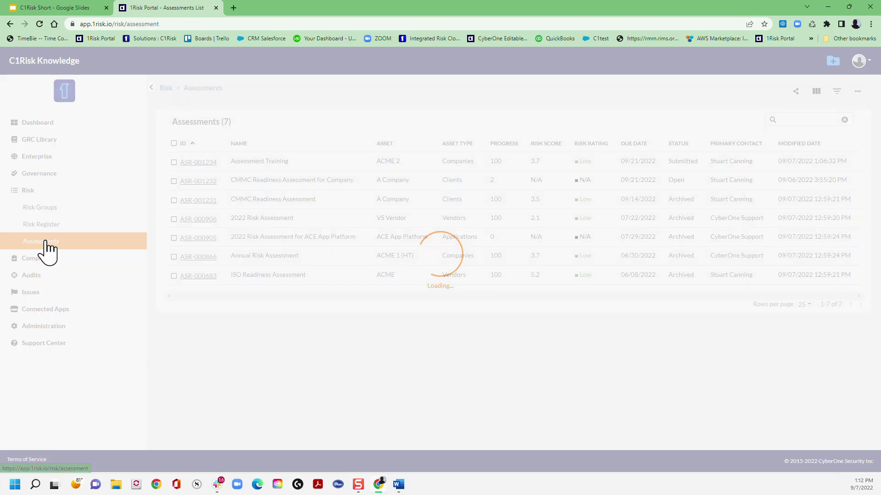
{"action": "left_click", "coordinate": [43, 159]}
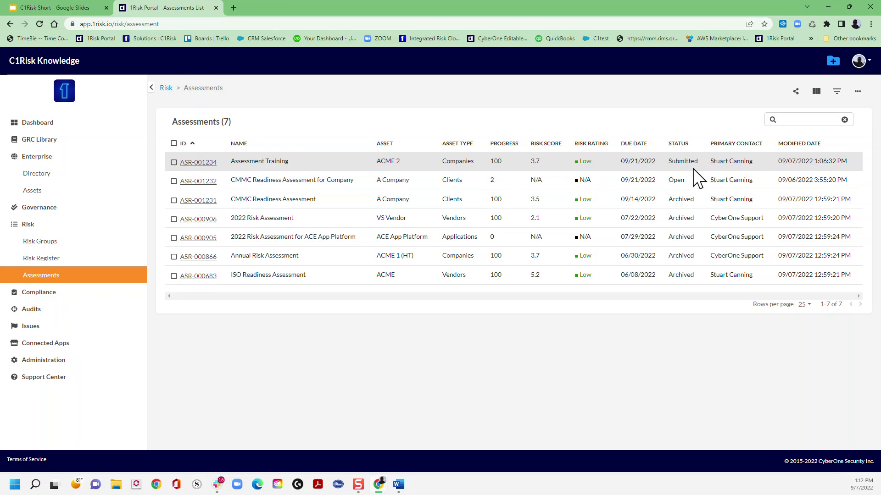
{"action": "left_click", "coordinate": [195, 164]}
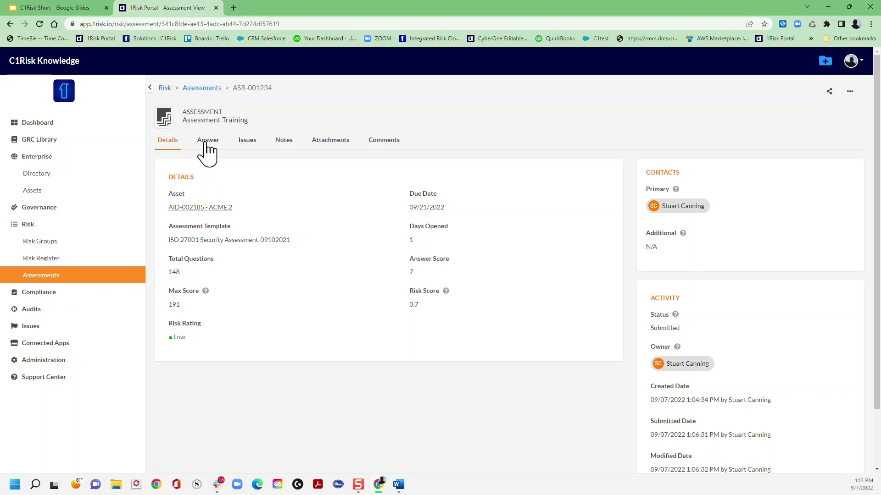
{"action": "left_click", "coordinate": [207, 140]}
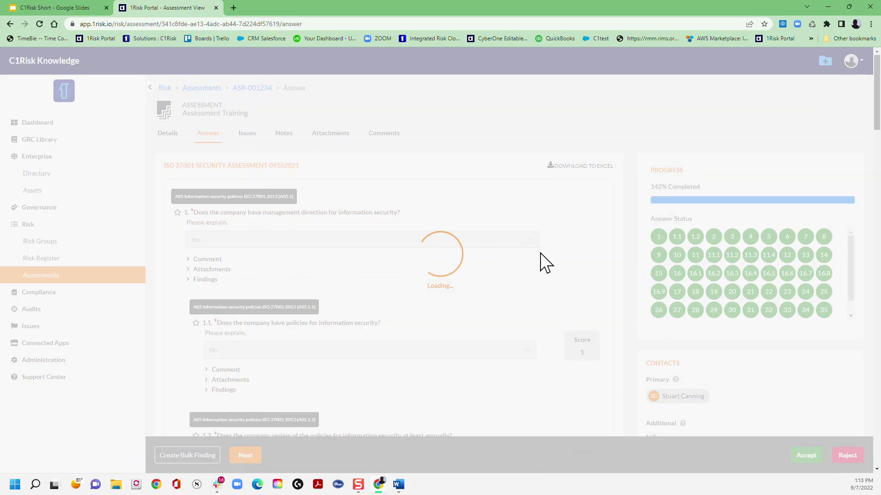
- Review the ISO 27001 Security Assessment-09102021 answers and expand Administration in the sidebar
{"action": "scroll", "coordinate": [797, 248], "scroll_direction": "down", "scroll_amount": 1}
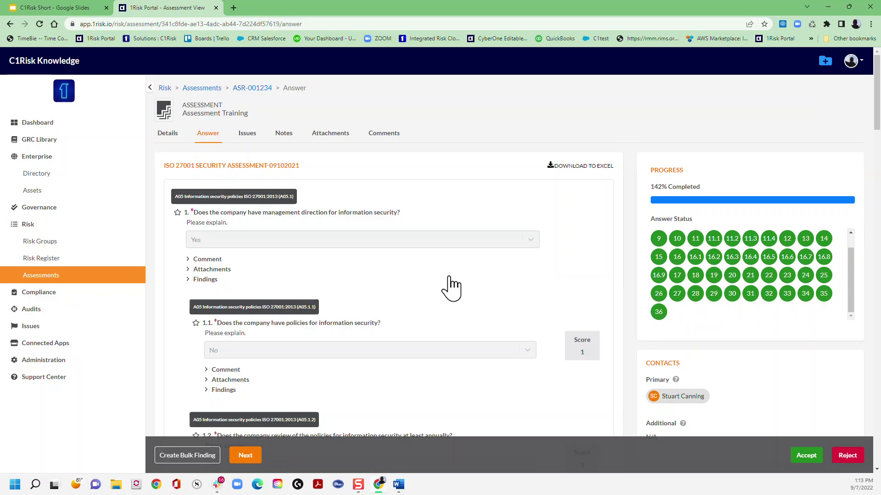
{"action": "scroll", "coordinate": [452, 288], "scroll_direction": "down", "scroll_amount": 1}
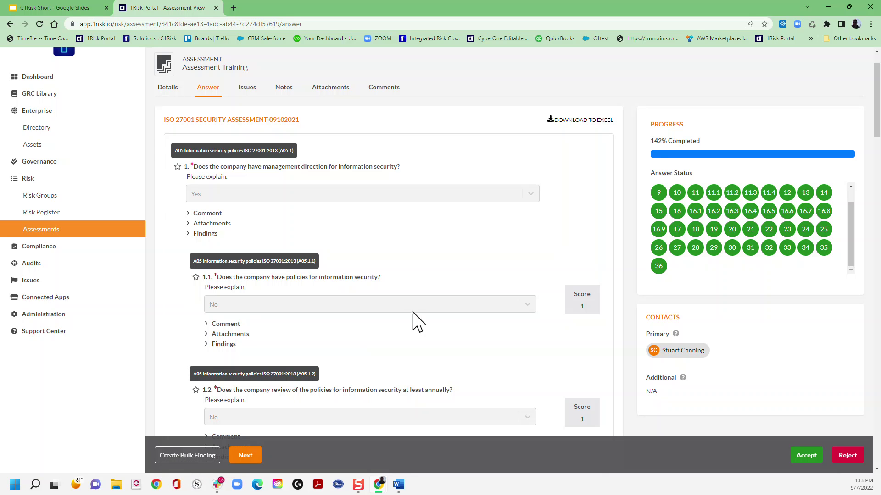
{"action": "scroll", "coordinate": [412, 312], "scroll_direction": "up", "scroll_amount": 1}
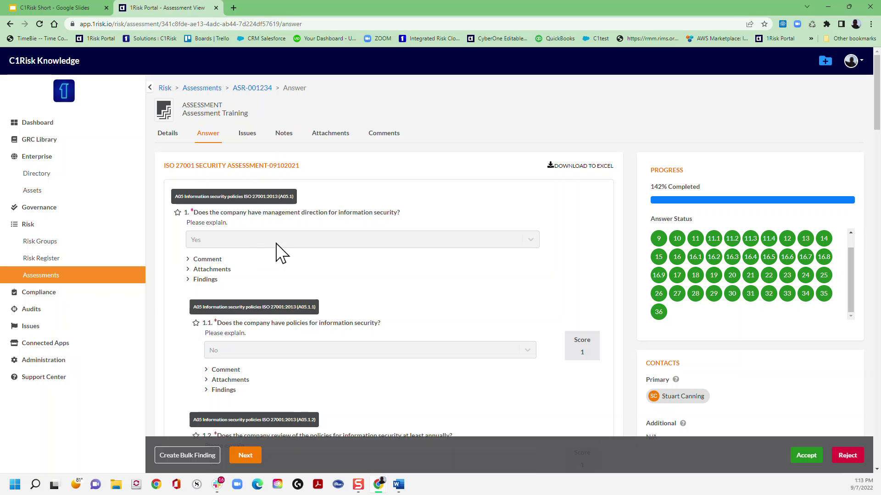
{"action": "left_click", "coordinate": [52, 362]}
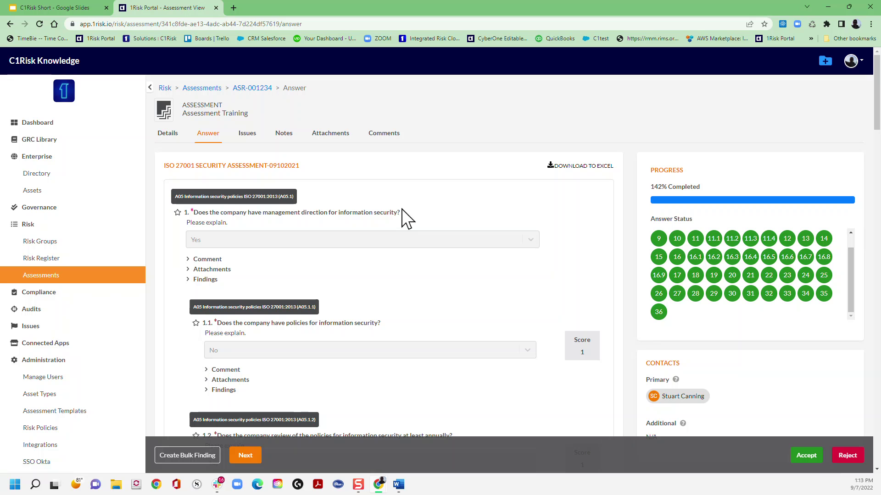
{"action": "scroll", "coordinate": [403, 217], "scroll_direction": "down", "scroll_amount": 1}
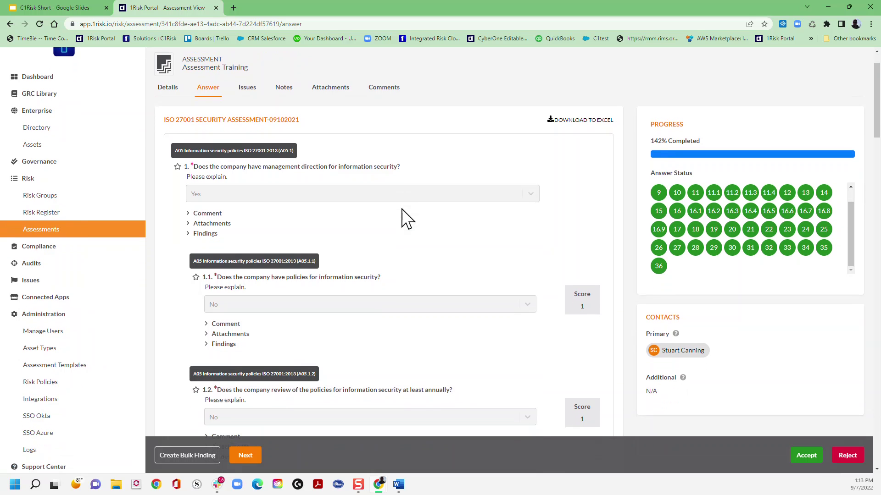
- Create findings in bulk for the failed answers
{"action": "left_click", "coordinate": [188, 455]}
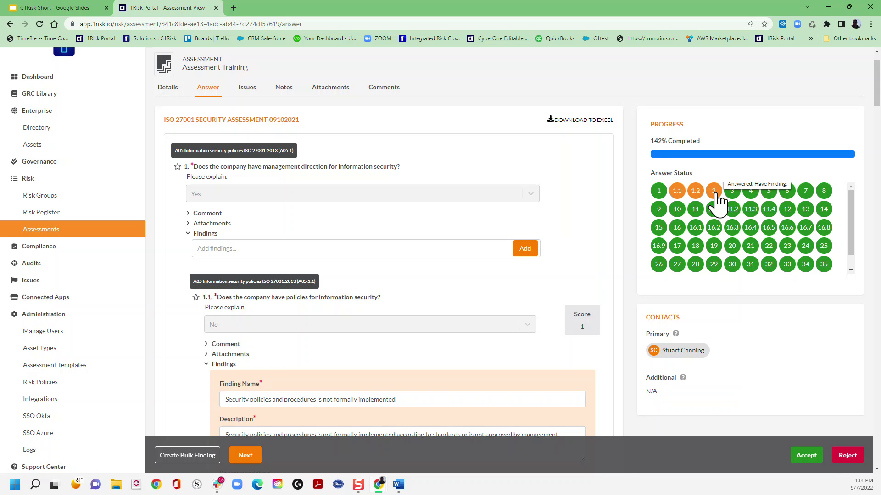
{"action": "scroll", "coordinate": [732, 203], "scroll_direction": "down", "scroll_amount": 1}
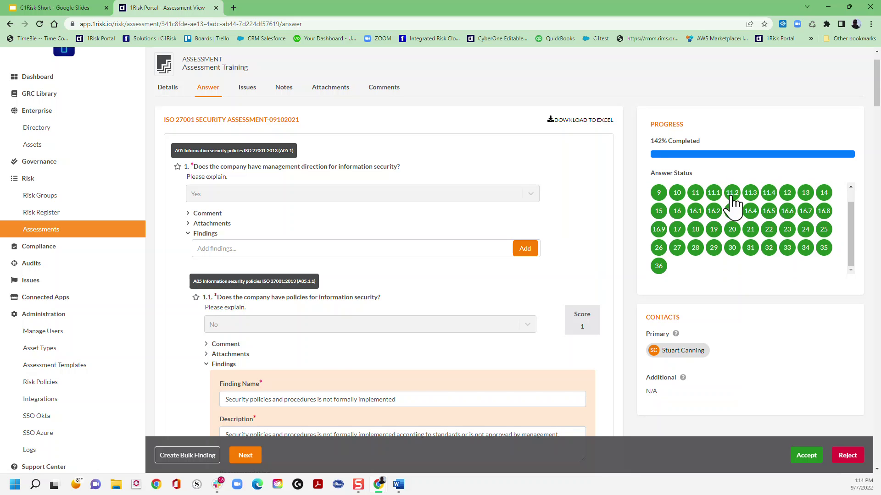
{"action": "scroll", "coordinate": [350, 202], "scroll_direction": "down", "scroll_amount": 5}
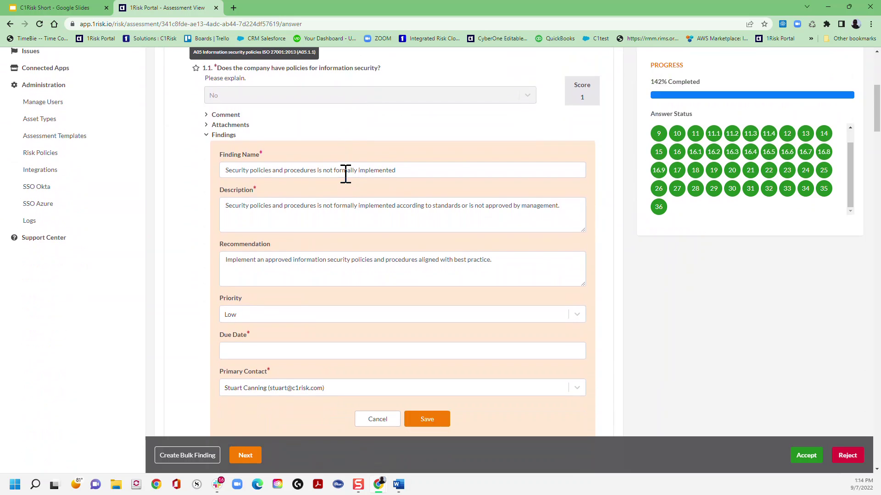
- Append 'Edit' to question 1.1's finding description, set due date 09/28/2022, and save it
{"action": "left_click", "coordinate": [299, 214]}
{"action": "left_click", "coordinate": [572, 209]}
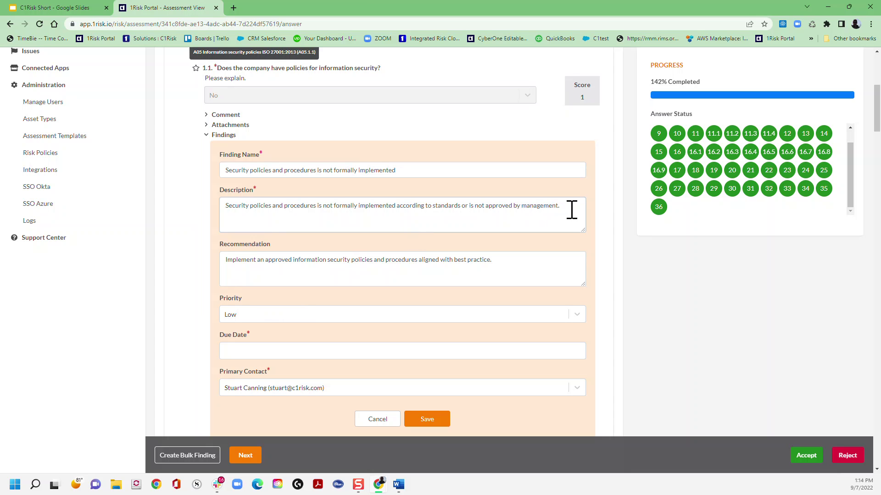
{"action": "type", "text": "Edit"}
{"action": "left_click", "coordinate": [267, 276]}
{"action": "scroll", "coordinate": [267, 275], "scroll_direction": "down", "scroll_amount": 2}
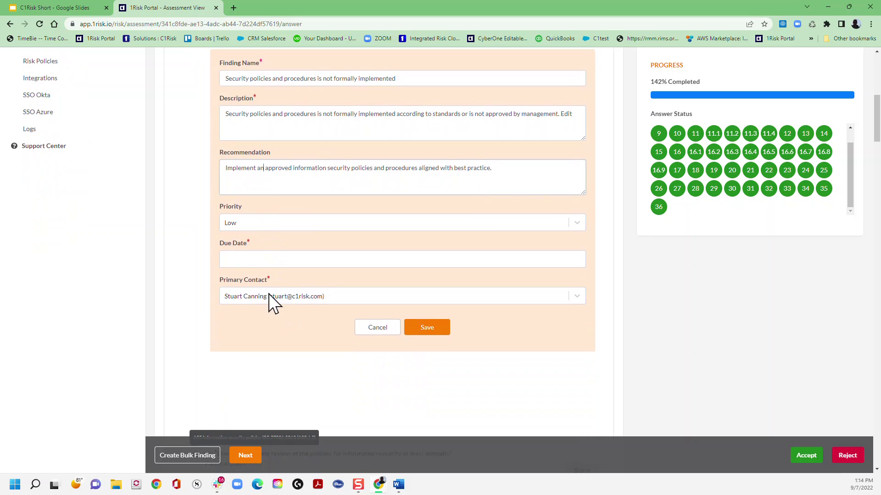
{"action": "left_click", "coordinate": [254, 260]}
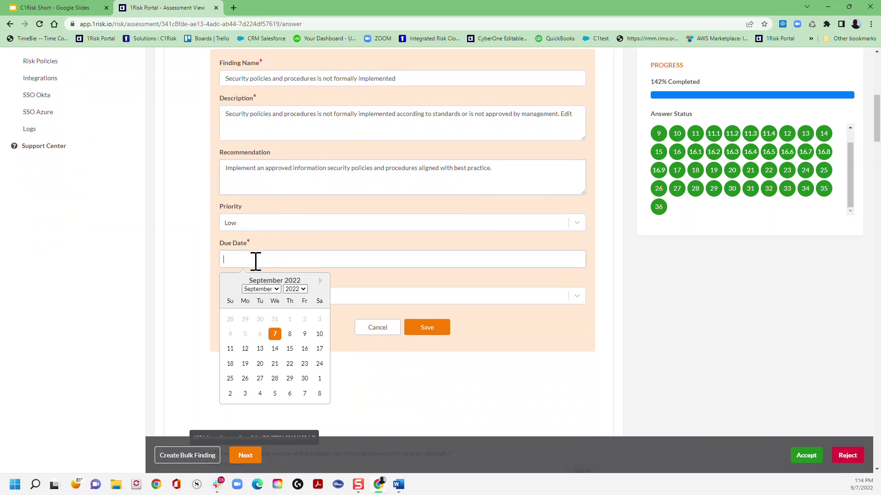
{"action": "left_click", "coordinate": [275, 379]}
{"action": "left_click", "coordinate": [426, 329]}
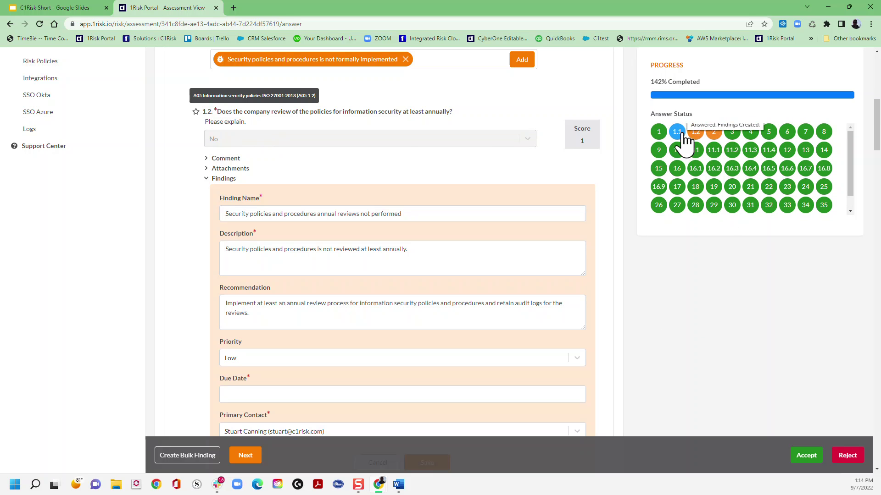
- Set question 2's finding due date to 09/21/2022 and save it
{"action": "scroll", "coordinate": [368, 234], "scroll_direction": "down", "scroll_amount": 8}
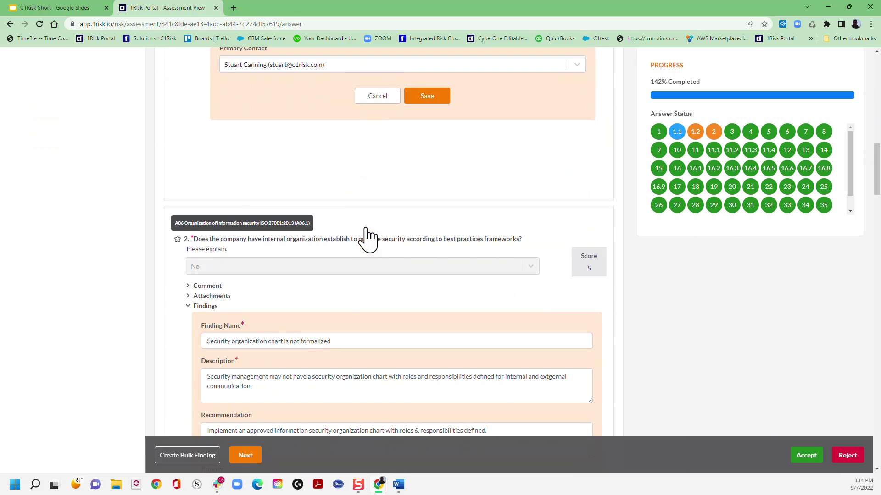
{"action": "scroll", "coordinate": [321, 238], "scroll_direction": "down", "scroll_amount": 3}
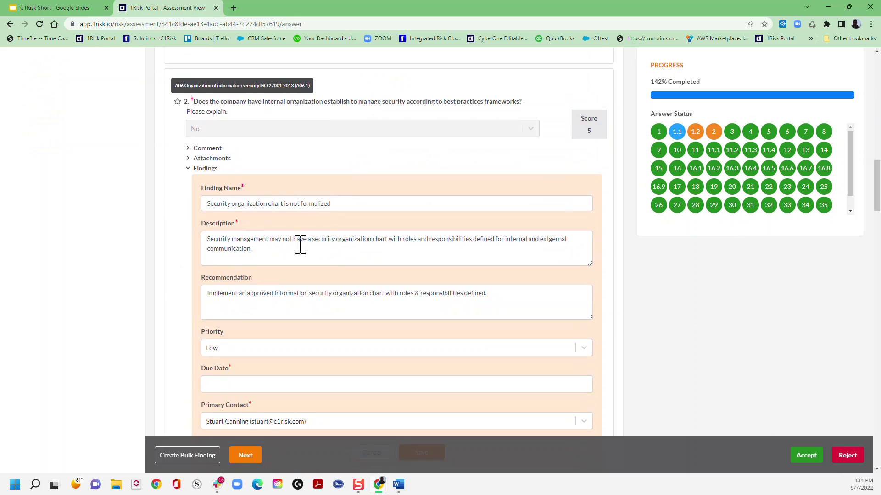
{"action": "scroll", "coordinate": [284, 266], "scroll_direction": "down", "scroll_amount": 1}
{"action": "scroll", "coordinate": [275, 268], "scroll_direction": "down", "scroll_amount": 2}
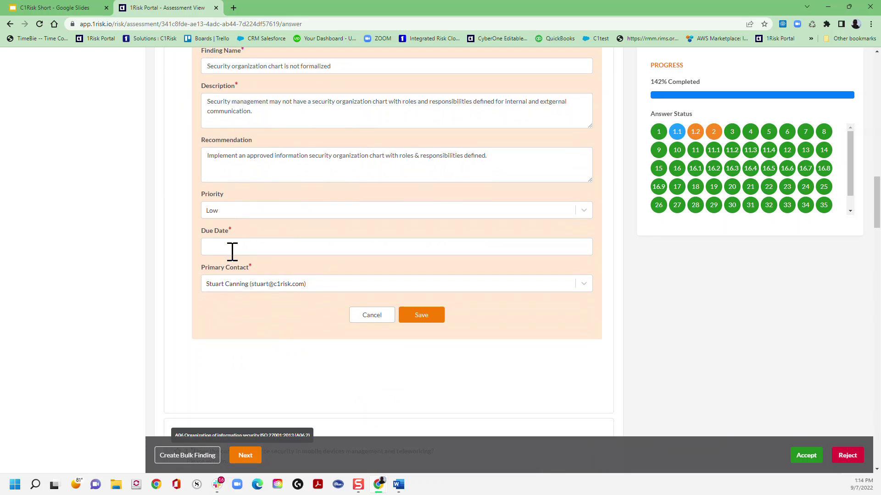
{"action": "left_click", "coordinate": [232, 252]}
{"action": "left_click", "coordinate": [246, 354]}
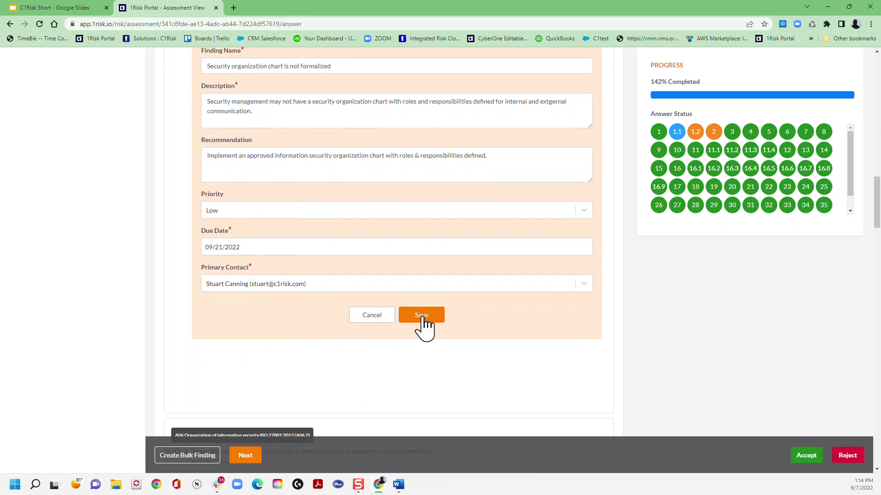
{"action": "left_click", "coordinate": [421, 315]}
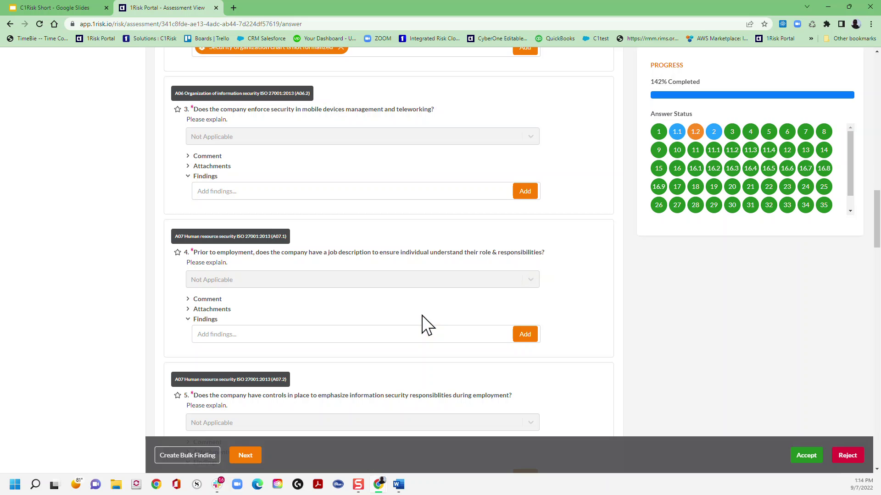
- Set question 1.2's finding due date to 09/21/2022 and save it
{"action": "scroll", "coordinate": [453, 210], "scroll_direction": "up", "scroll_amount": 10}
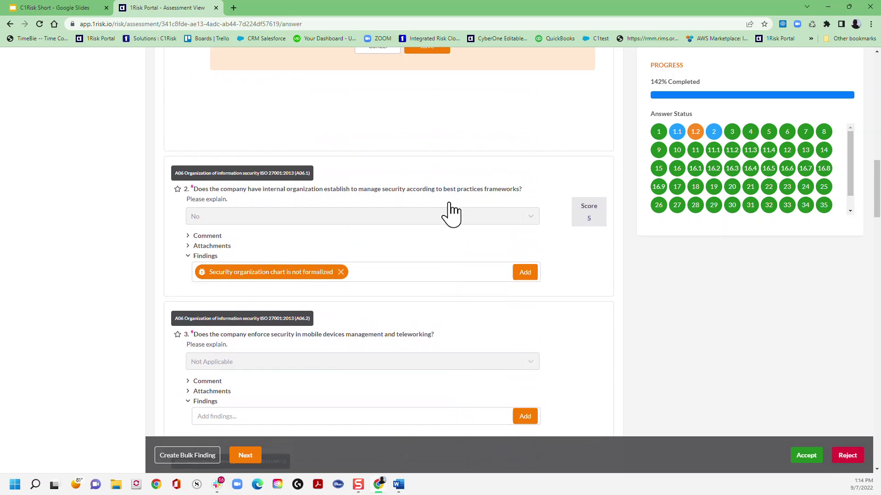
{"action": "left_click", "coordinate": [279, 210]}
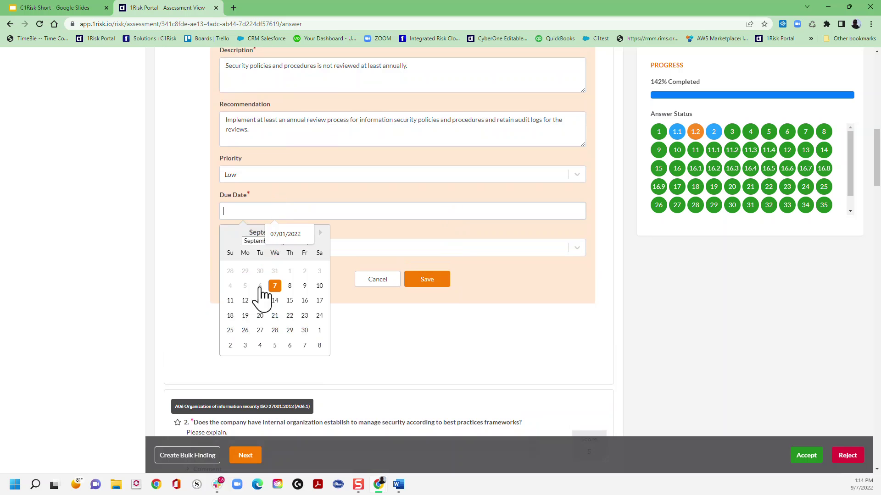
{"action": "left_click", "coordinate": [280, 316]}
{"action": "left_click", "coordinate": [434, 281]}
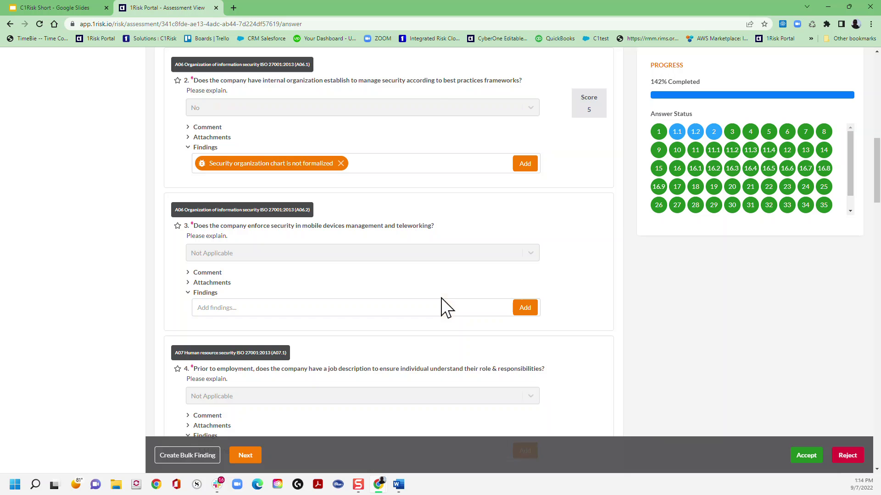
{"action": "scroll", "coordinate": [370, 183], "scroll_direction": "up", "scroll_amount": 10}
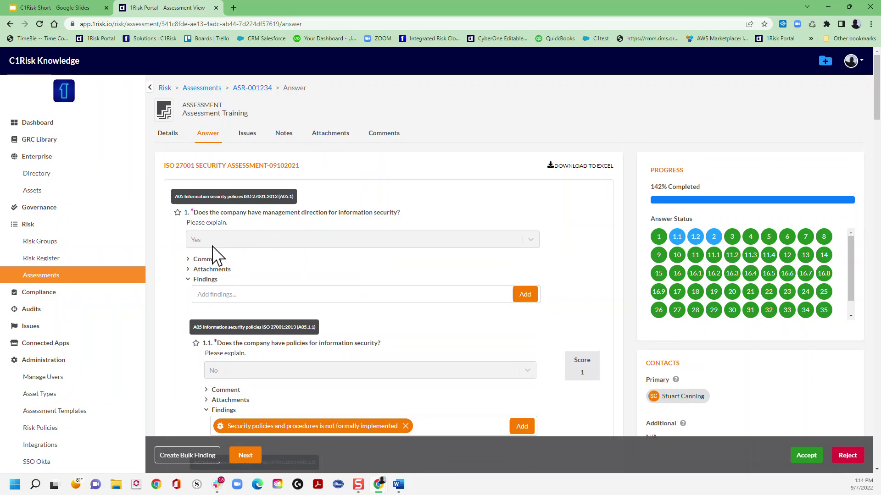
- Start a new finding on question 1, then close the empty form without saving
{"action": "left_click", "coordinate": [521, 296]}
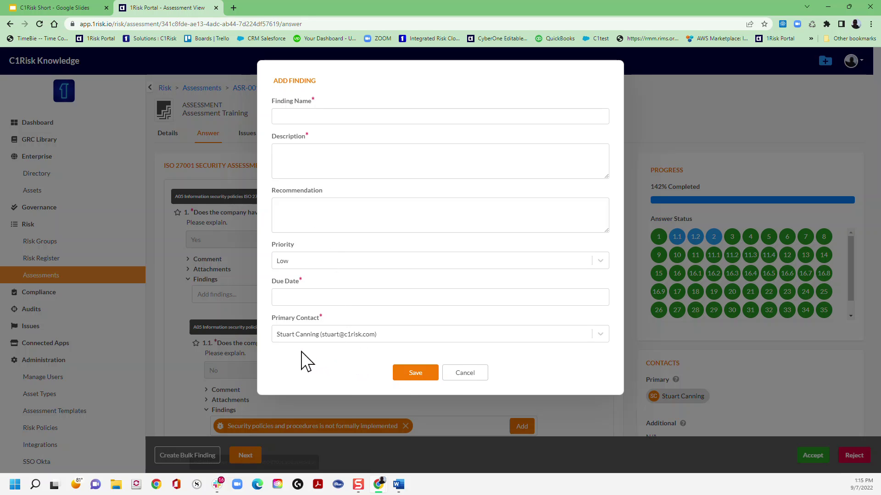
{"action": "left_click", "coordinate": [465, 374]}
{"action": "scroll", "coordinate": [452, 293], "scroll_direction": "down", "scroll_amount": 2}
- Look over the findings on questions 1.1, 1.2 and 2, then accept the assessment
{"action": "scroll", "coordinate": [450, 278], "scroll_direction": "down", "scroll_amount": 6}
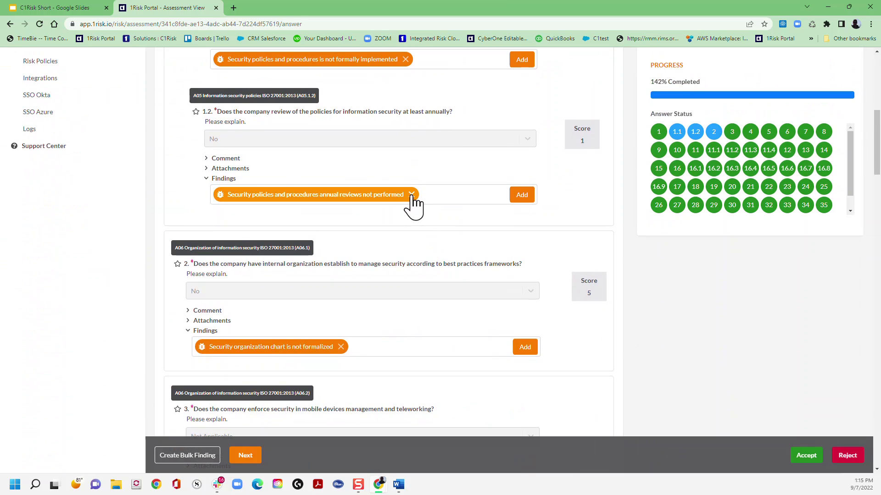
{"action": "scroll", "coordinate": [451, 232], "scroll_direction": "up", "scroll_amount": 2}
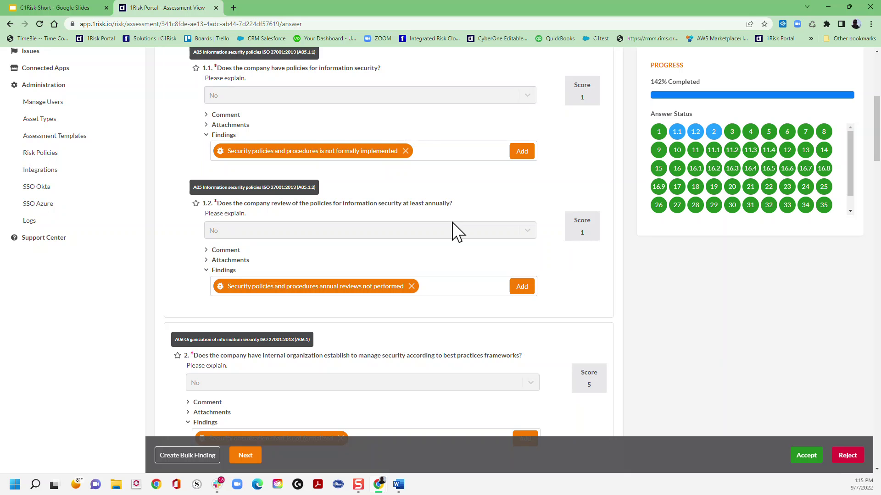
{"action": "left_click", "coordinate": [809, 459]}
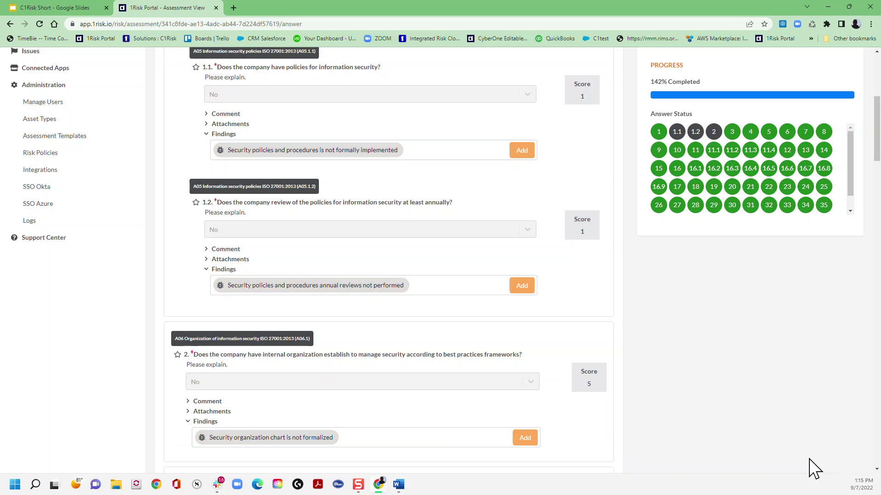
- View ASR-001234's Details summary, checking Max Score and the 3.7 Risk Score, then list findings
{"action": "scroll", "coordinate": [550, 316], "scroll_direction": "up", "scroll_amount": 2}
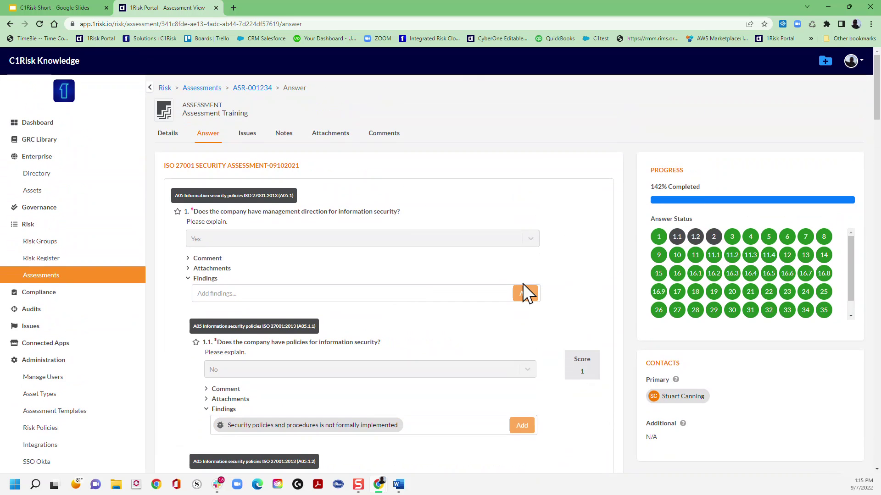
{"action": "left_click", "coordinate": [168, 137]}
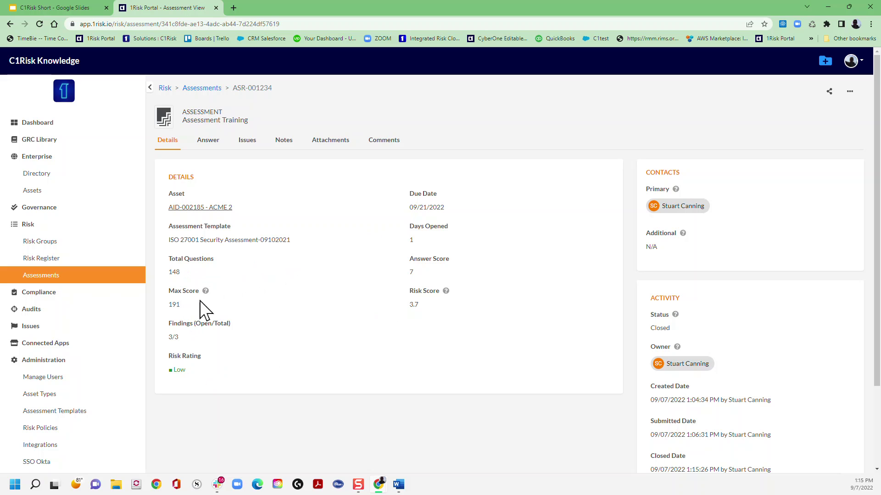
{"action": "mouse_move", "coordinate": [205, 293]}
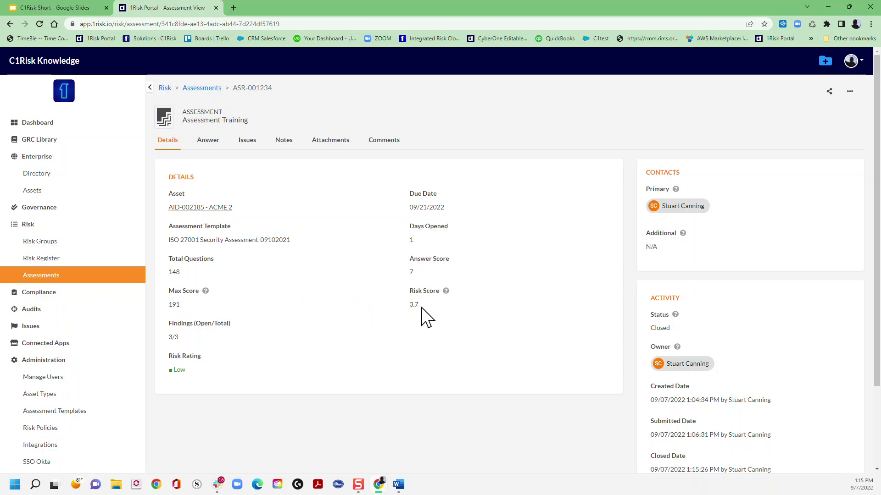
{"action": "left_click_drag", "start_coordinate": [422, 312], "coordinate": [405, 309]}
{"action": "left_click", "coordinate": [458, 325]}
{"action": "mouse_move", "coordinate": [455, 292]}
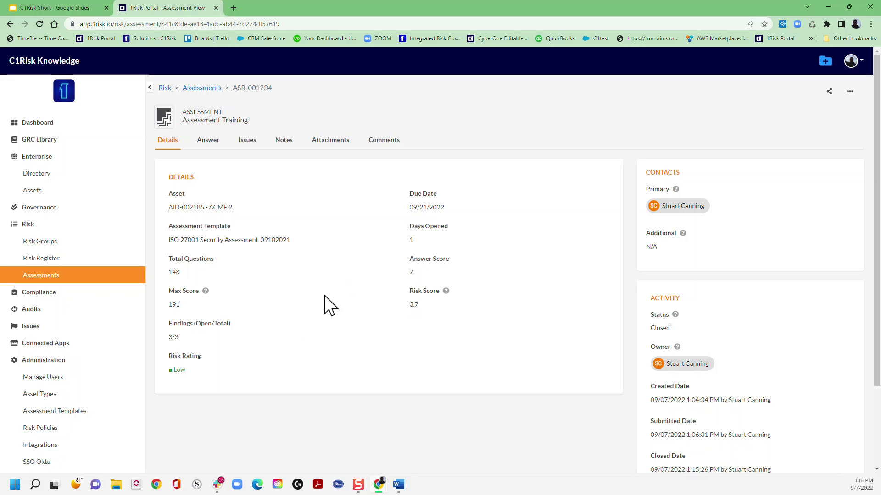
{"action": "left_click", "coordinate": [250, 142]}
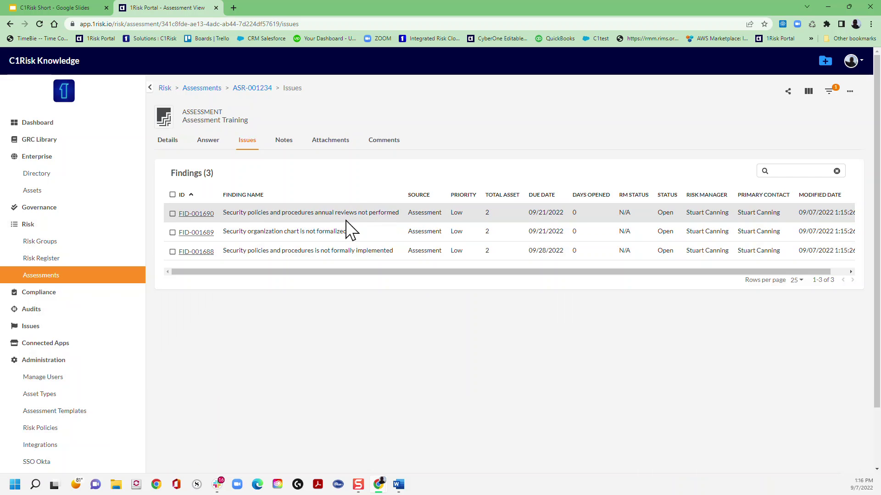
- Edit finding FID-001690, keep its primary contact unchanged, save it, and return to the assessment
{"action": "left_click", "coordinate": [850, 91]}
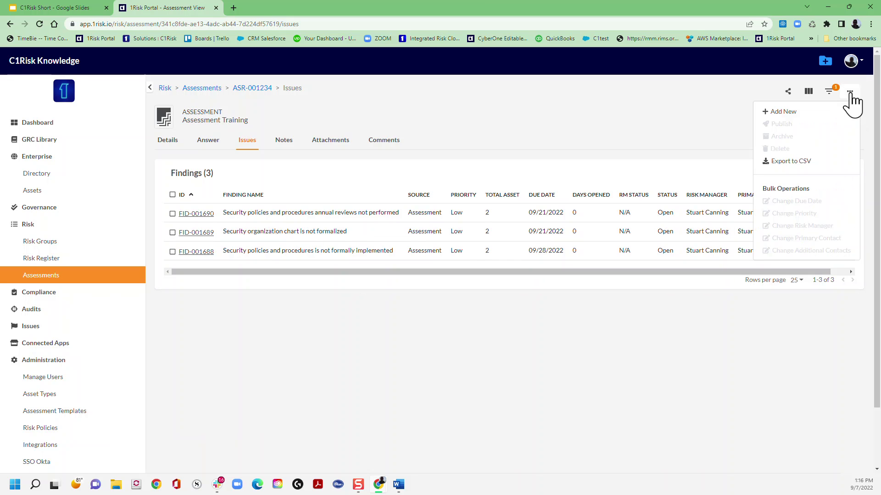
{"action": "left_click", "coordinate": [623, 120]}
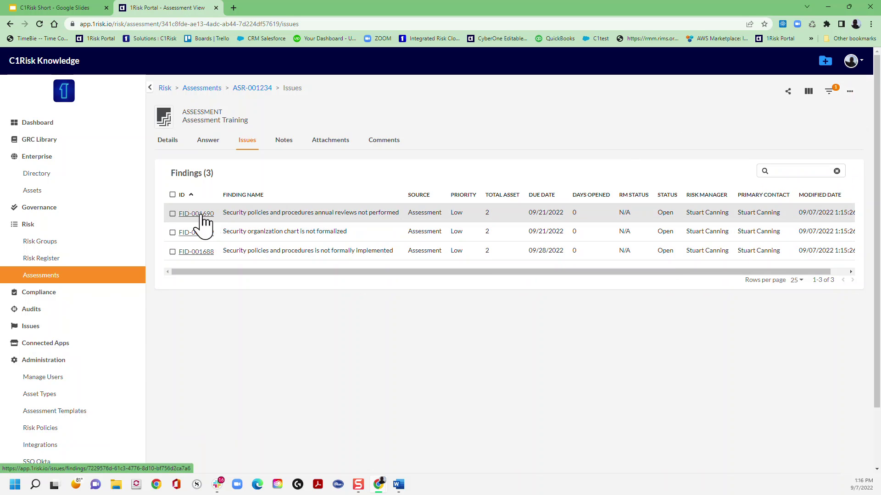
{"action": "left_click", "coordinate": [262, 8]}
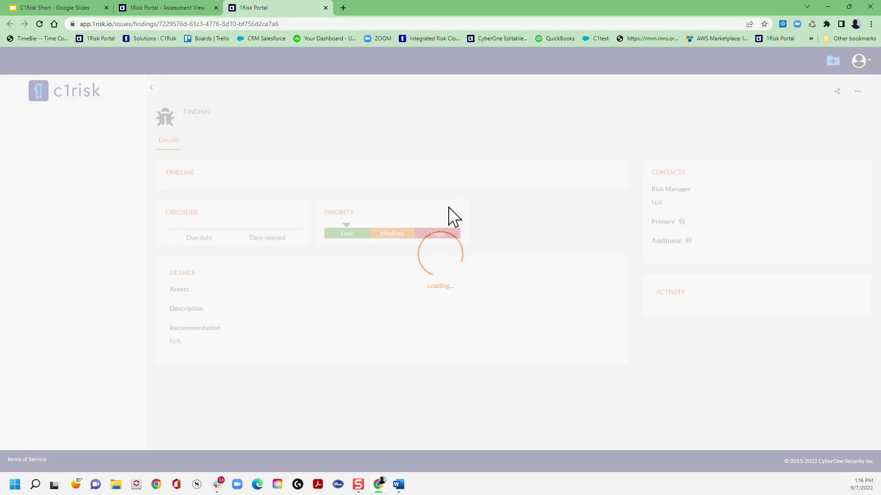
{"action": "left_click", "coordinate": [849, 91]}
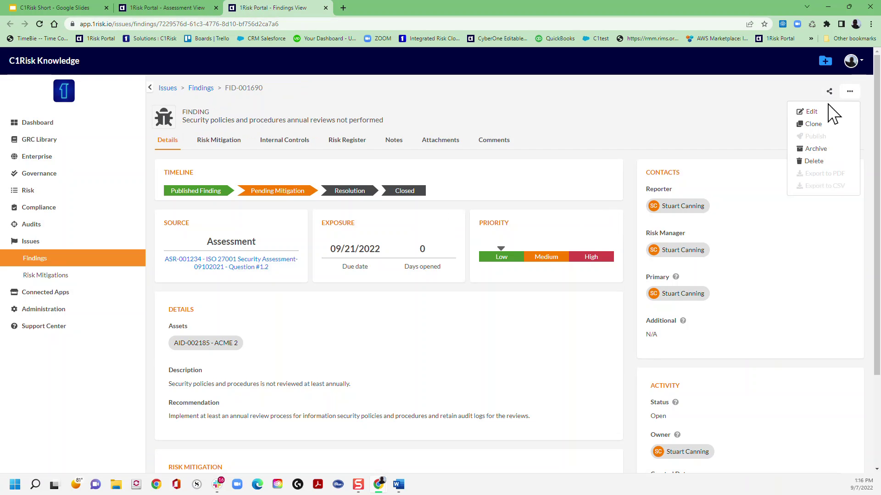
{"action": "left_click", "coordinate": [821, 112]}
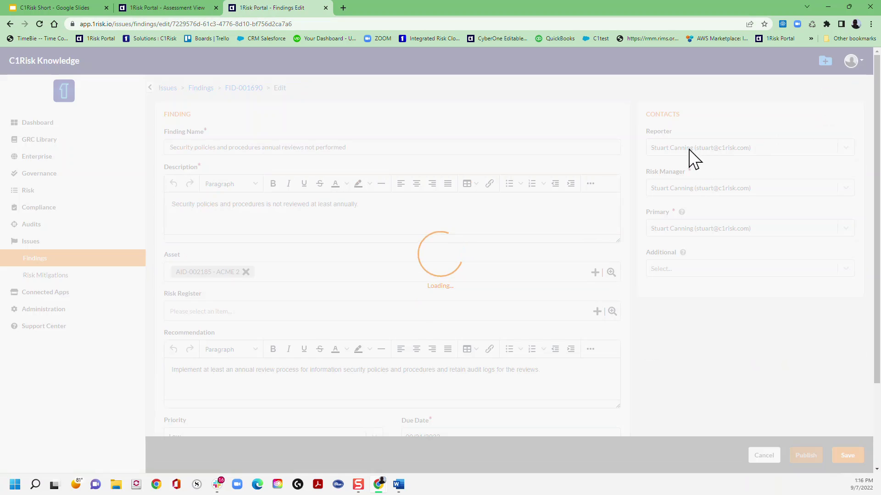
{"action": "left_click", "coordinate": [687, 229]}
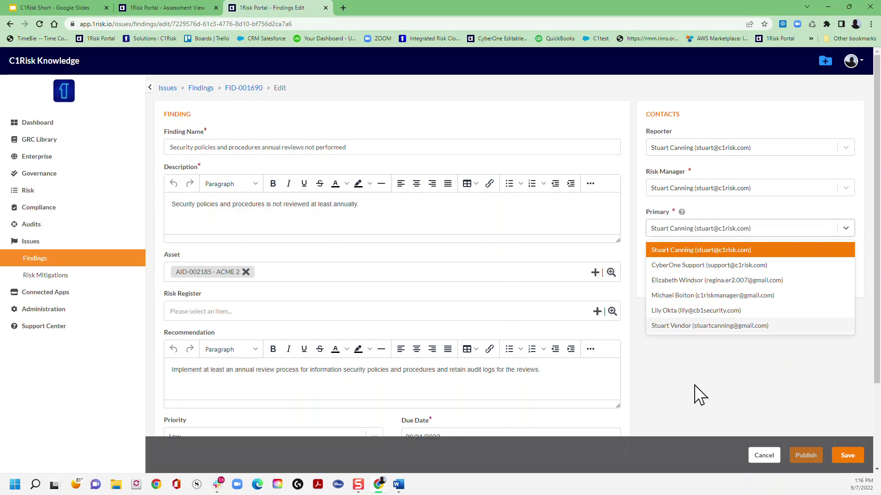
{"action": "left_click", "coordinate": [684, 409]}
{"action": "left_click", "coordinate": [843, 457]}
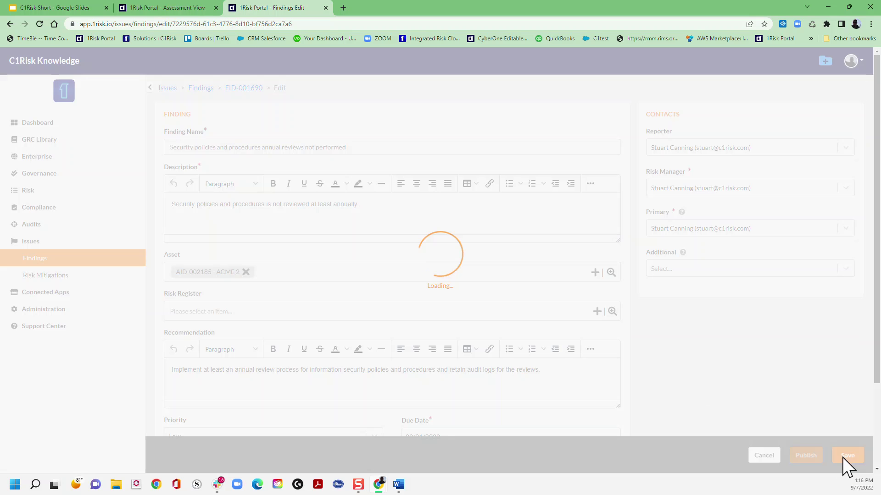
{"action": "left_click", "coordinate": [181, 7]}
- Export ASR-001234 from its Details page as a PDF report
{"action": "left_click", "coordinate": [166, 143]}
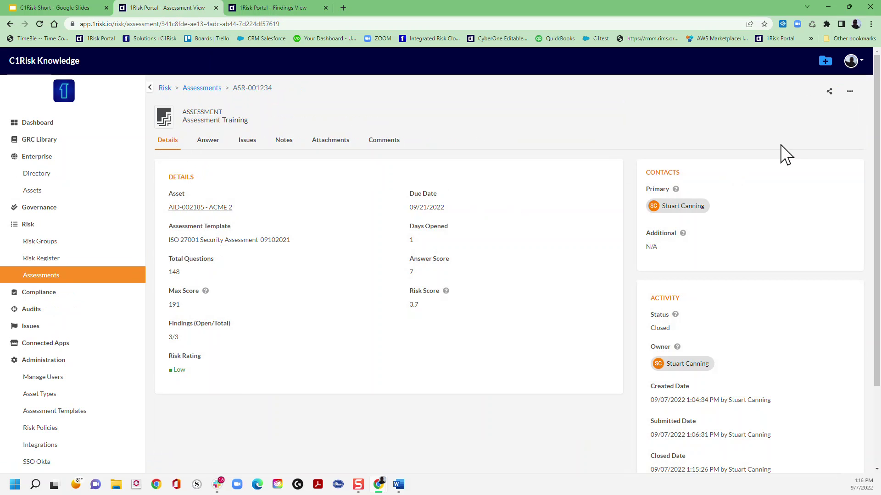
{"action": "left_click", "coordinate": [850, 91]}
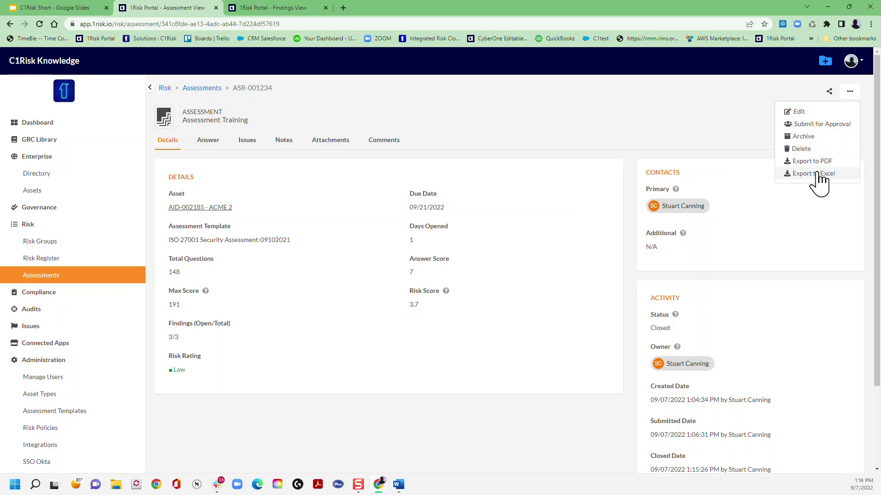
{"action": "left_click", "coordinate": [810, 162]}
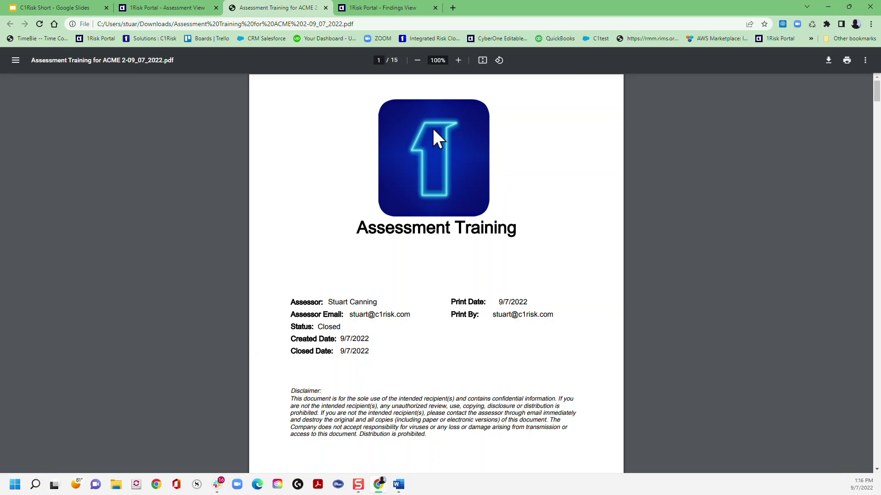
- Page through 'Assessment Training for ACME 2-09_07_2022.pdf' back to page 1, then return to the assessment
{"action": "scroll", "coordinate": [434, 153], "scroll_direction": "down", "scroll_amount": 3}
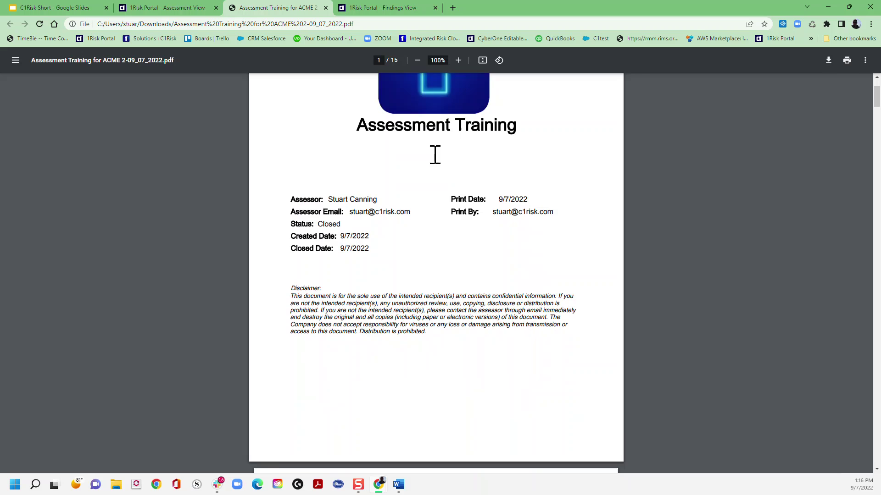
{"action": "scroll", "coordinate": [433, 170], "scroll_direction": "down", "scroll_amount": 8}
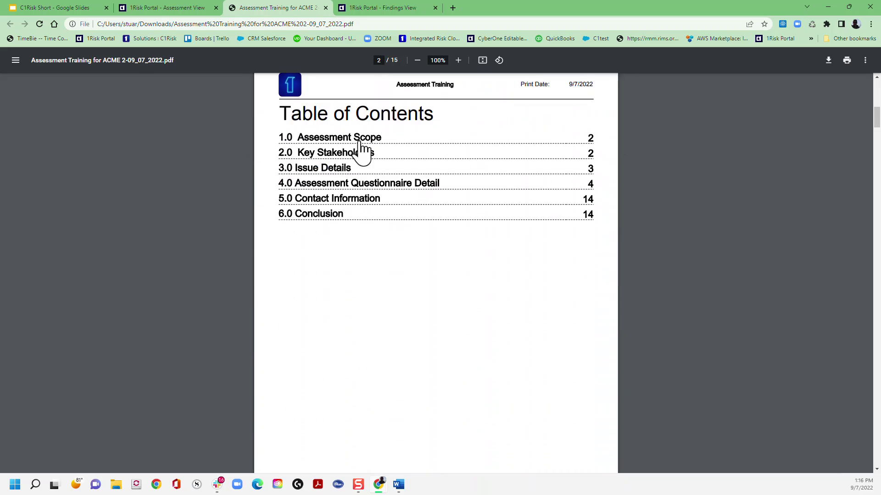
{"action": "scroll", "coordinate": [359, 222], "scroll_direction": "down", "scroll_amount": 9}
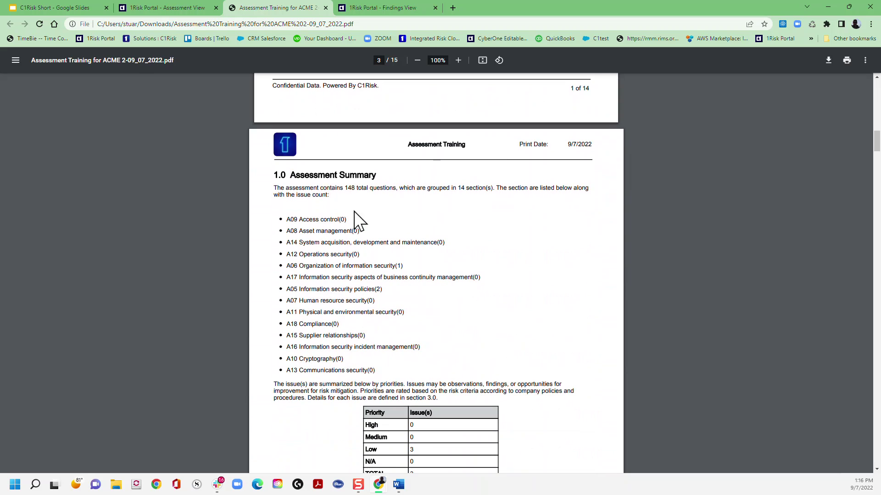
{"action": "scroll", "coordinate": [359, 221], "scroll_direction": "down", "scroll_amount": 5}
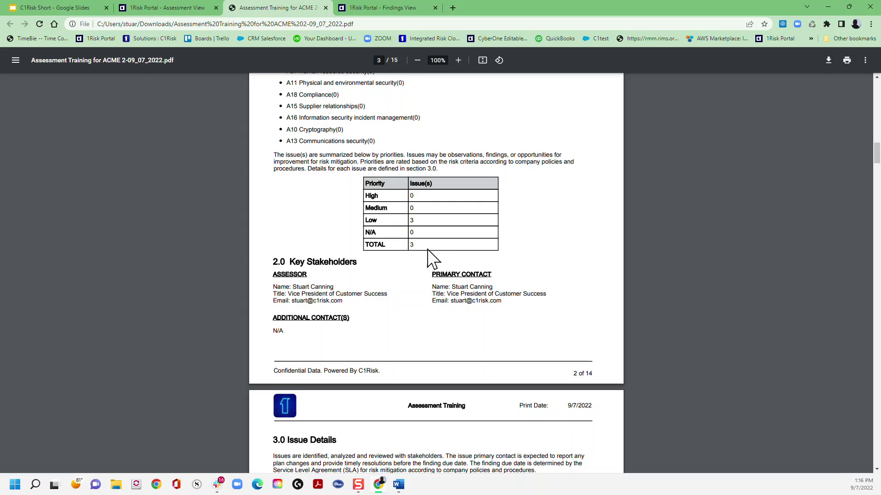
{"action": "scroll", "coordinate": [431, 259], "scroll_direction": "down", "scroll_amount": 13}
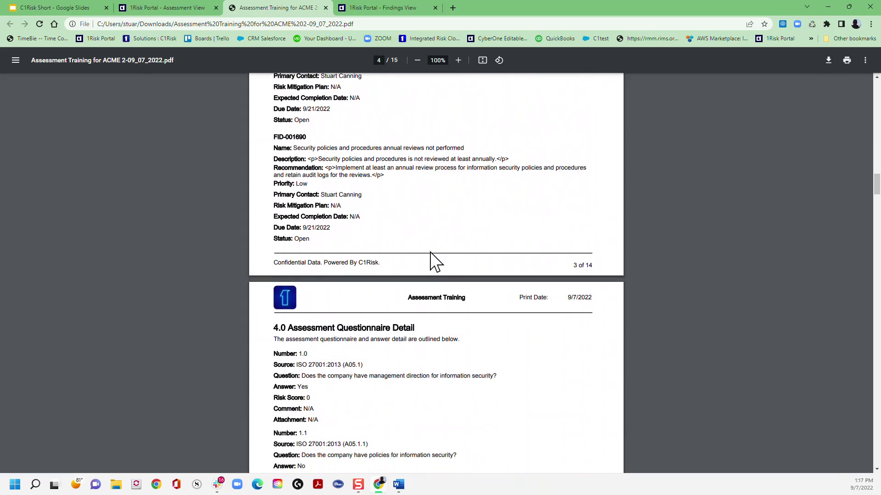
{"action": "scroll", "coordinate": [431, 260], "scroll_direction": "down", "scroll_amount": 20}
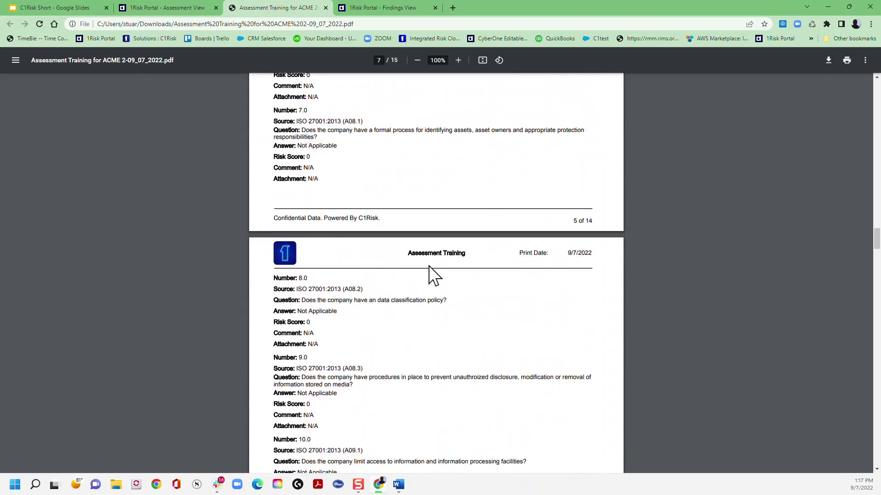
{"action": "scroll", "coordinate": [429, 268], "scroll_direction": "down", "scroll_amount": 13}
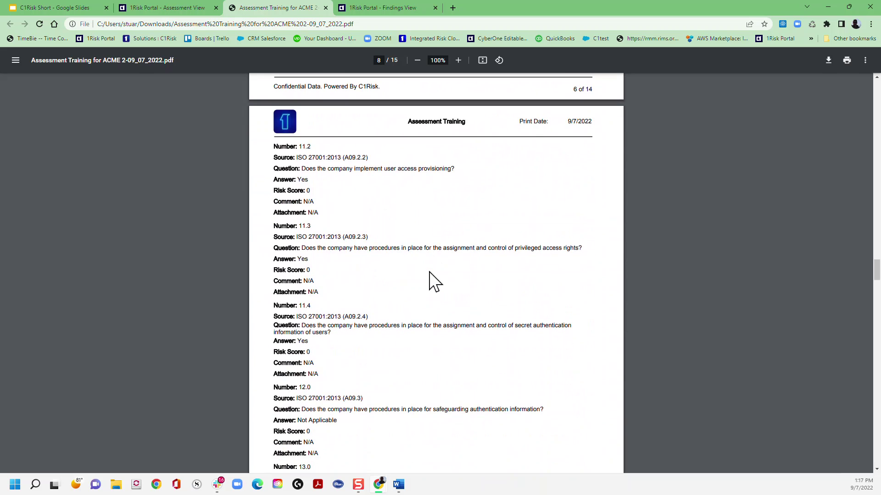
{"action": "scroll", "coordinate": [429, 273], "scroll_direction": "down", "scroll_amount": 3}
{"action": "scroll", "coordinate": [430, 272], "scroll_direction": "up", "scroll_amount": 13}
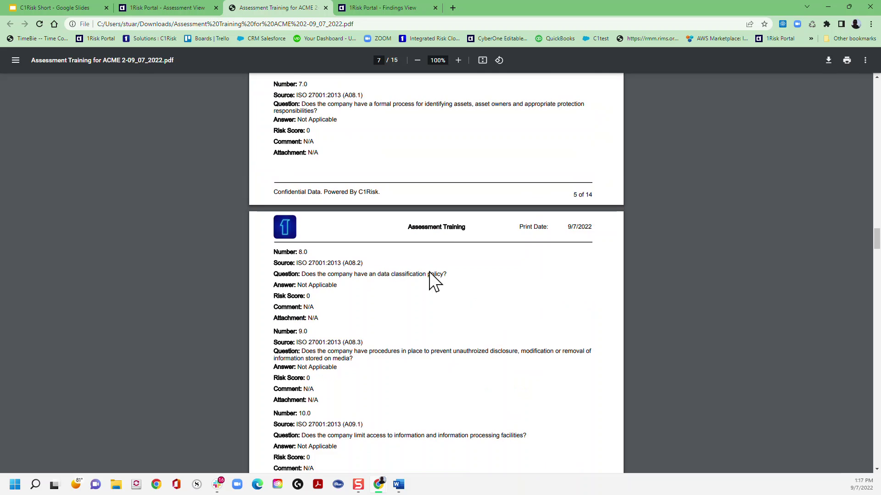
{"action": "scroll", "coordinate": [430, 274], "scroll_direction": "up", "scroll_amount": 5}
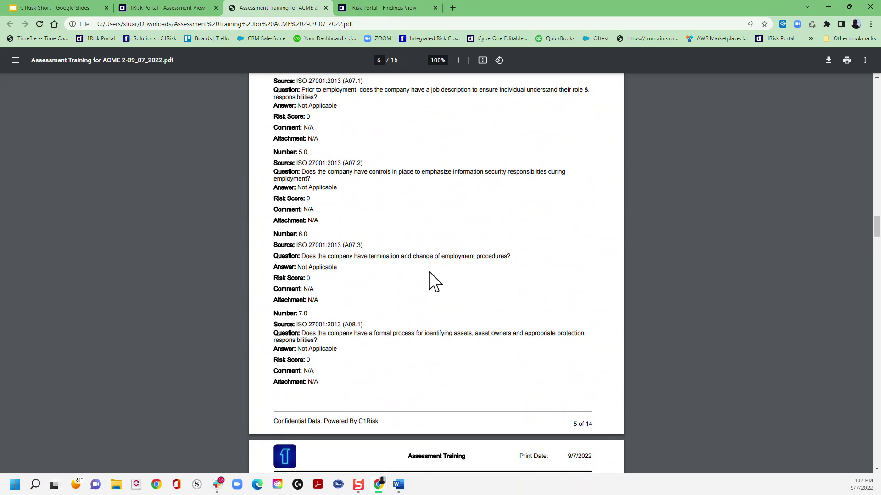
{"action": "scroll", "coordinate": [430, 272], "scroll_direction": "up", "scroll_amount": 9}
{"action": "left_click_drag", "start_coordinate": [878, 214], "coordinate": [879, 98]}
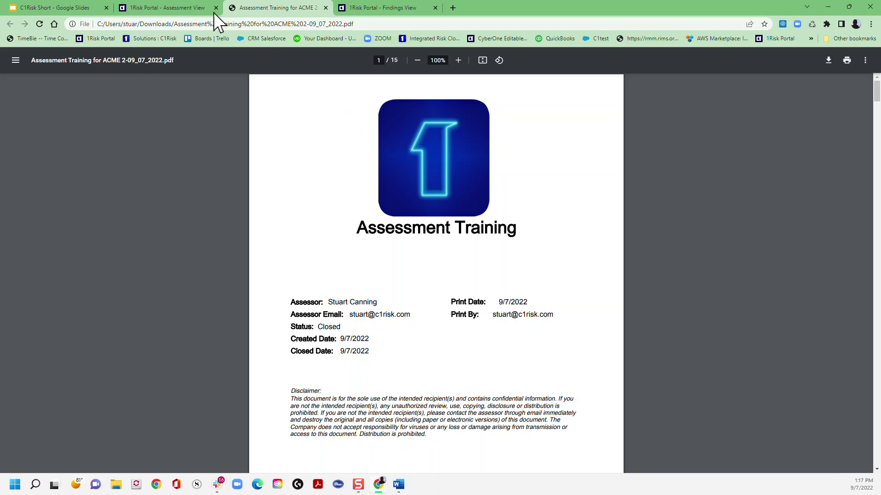
{"action": "left_click", "coordinate": [180, 9]}
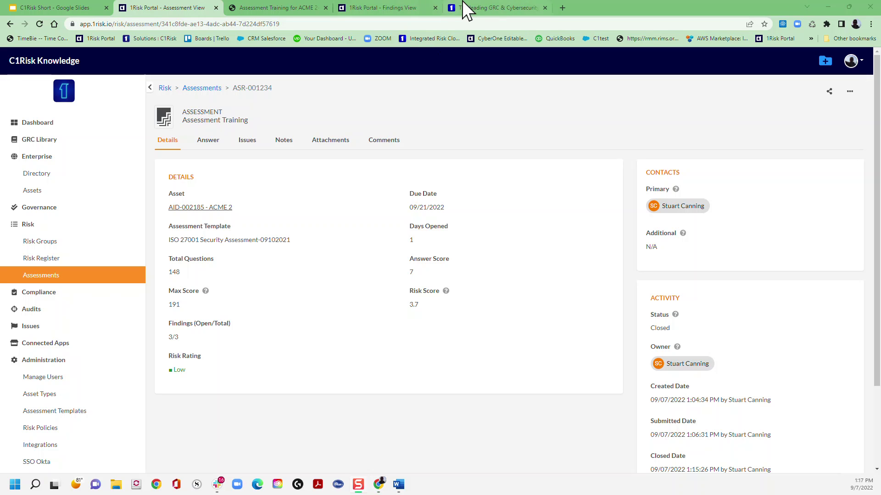
- Load the c1risk.com homepage, 'A SaaS GRC platform built for the risk-aware enterprise', in a new tab
{"action": "left_click", "coordinate": [505, 8]}
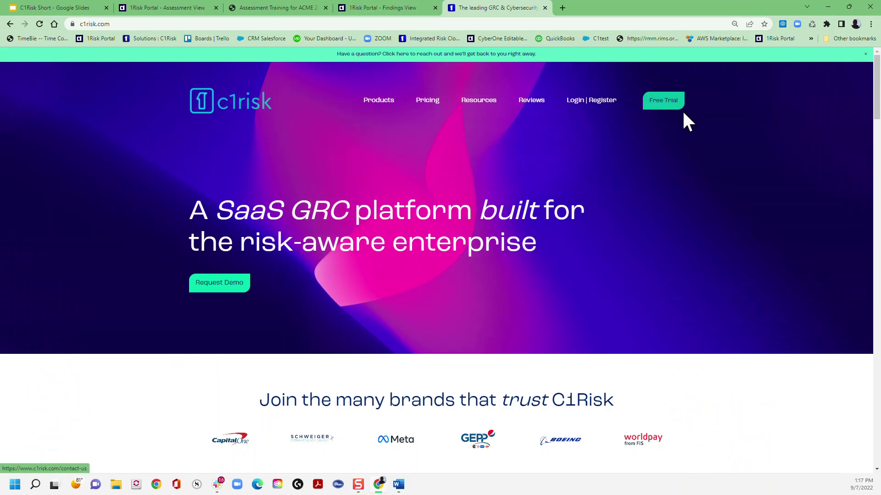